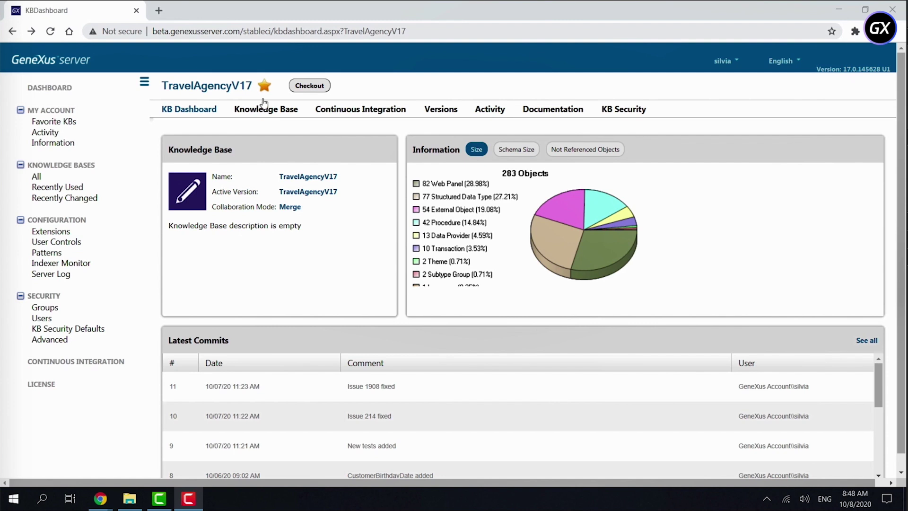
- Start a new continuous integration pipeline for the TravelAgencyV17 knowledge base, using the TravelAgencyV17 version and the Java environment
left_click(362, 111)
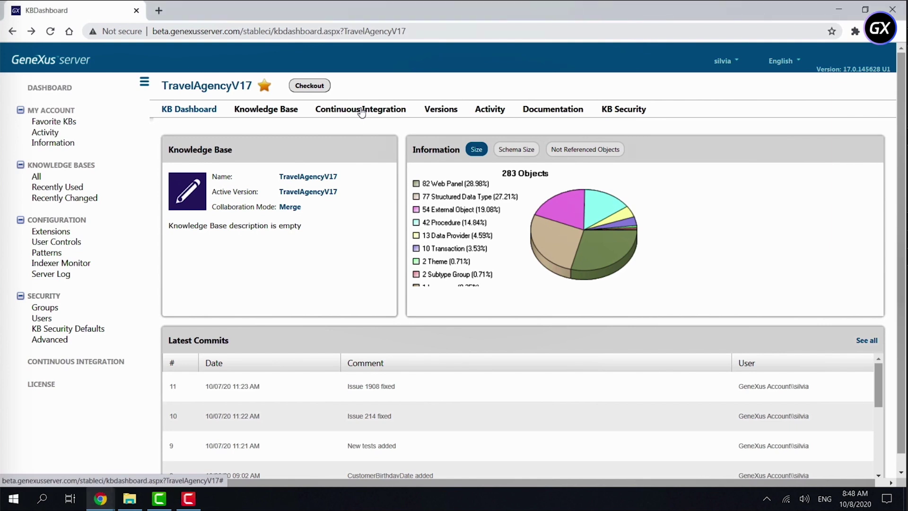
left_click(361, 110)
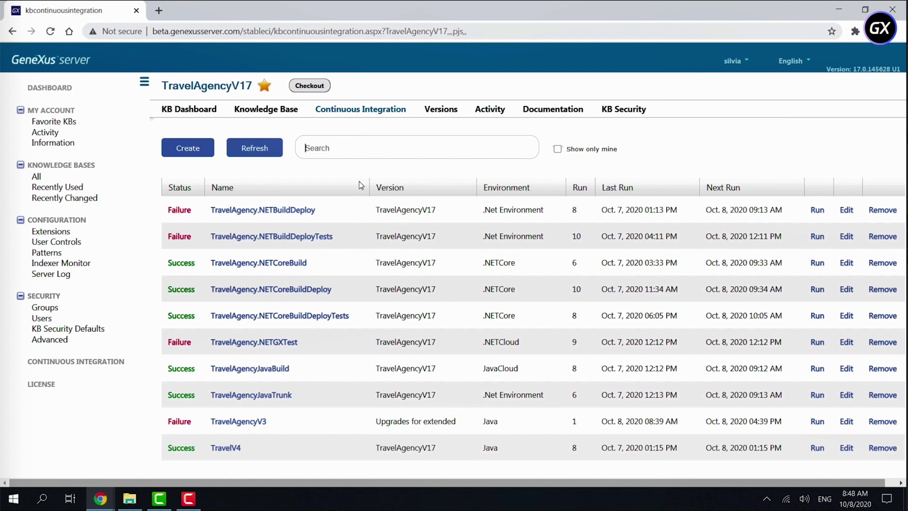
left_click(188, 149)
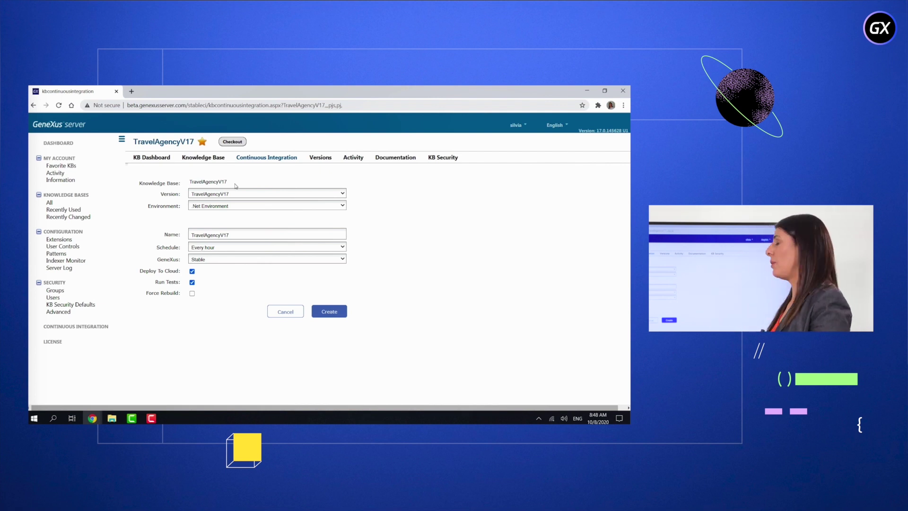
left_click(344, 194)
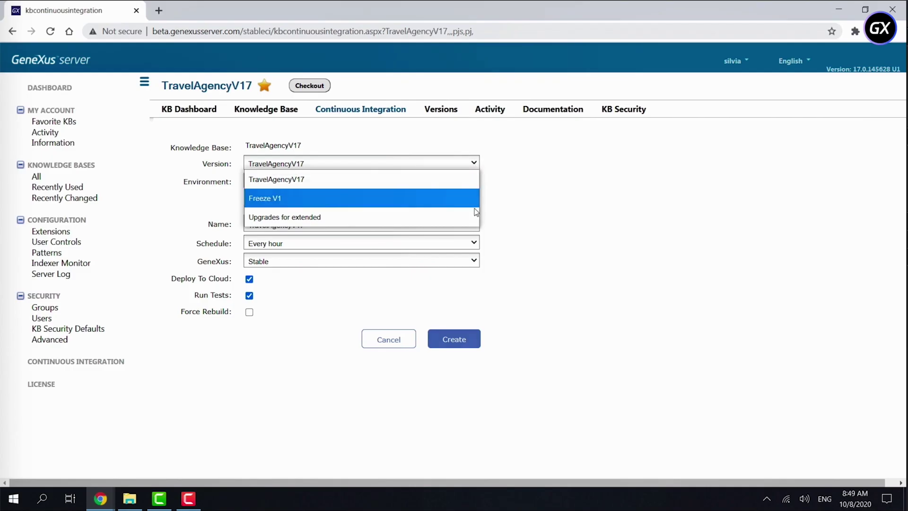
left_click(477, 164)
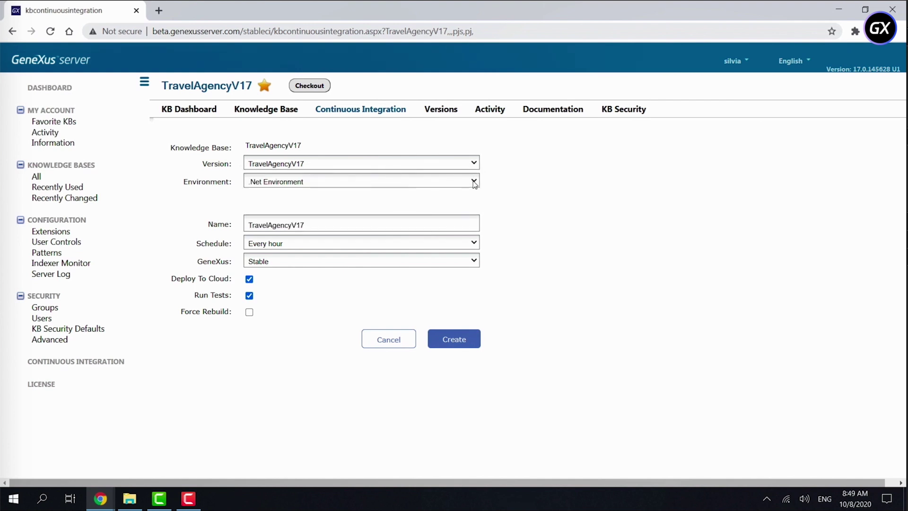
left_click(473, 182)
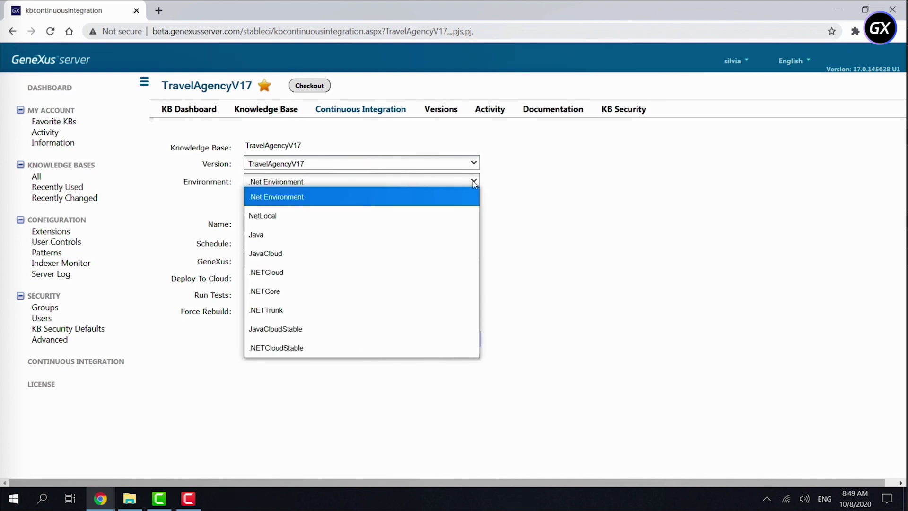
left_click(453, 235)
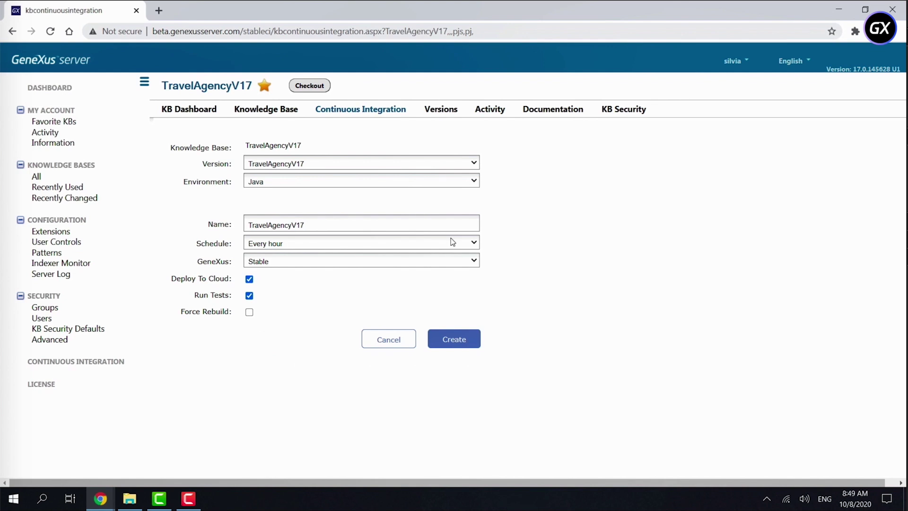
- Name the pipeline NewPipeline and schedule it to run every 8 hours
left_click_drag(464, 226, 229, 224)
type("NewPipeline")
left_click(328, 246)
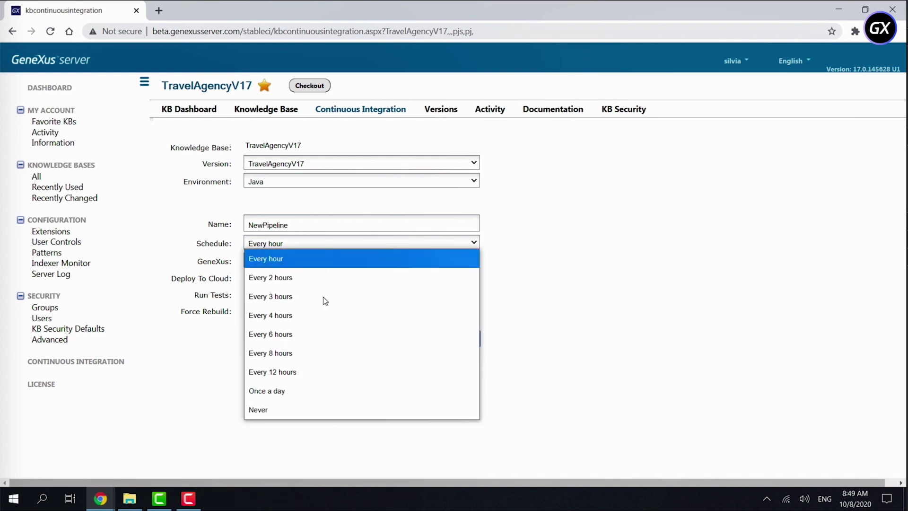
left_click(325, 350)
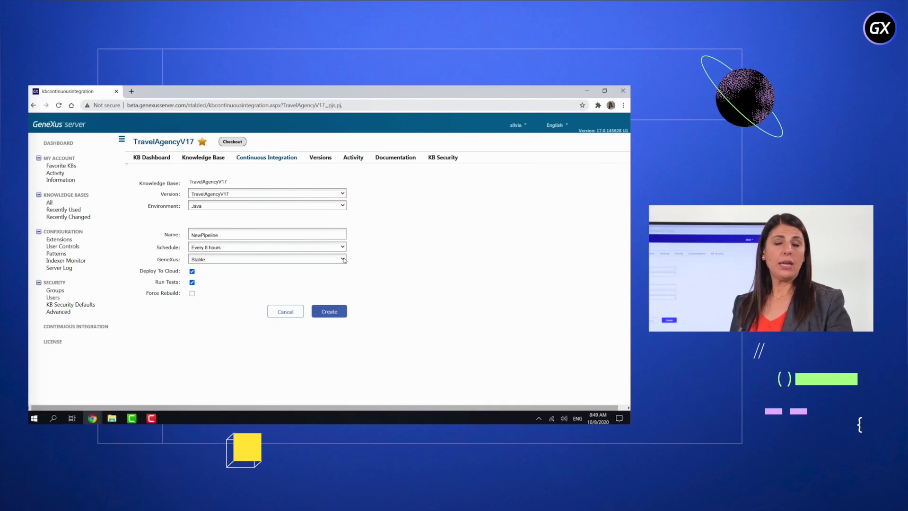
- Create the pipeline with the Stable GeneXus version and Deploy To Cloud and Run Tests enabled, and check its next run time
left_click(474, 261)
left_click(474, 262)
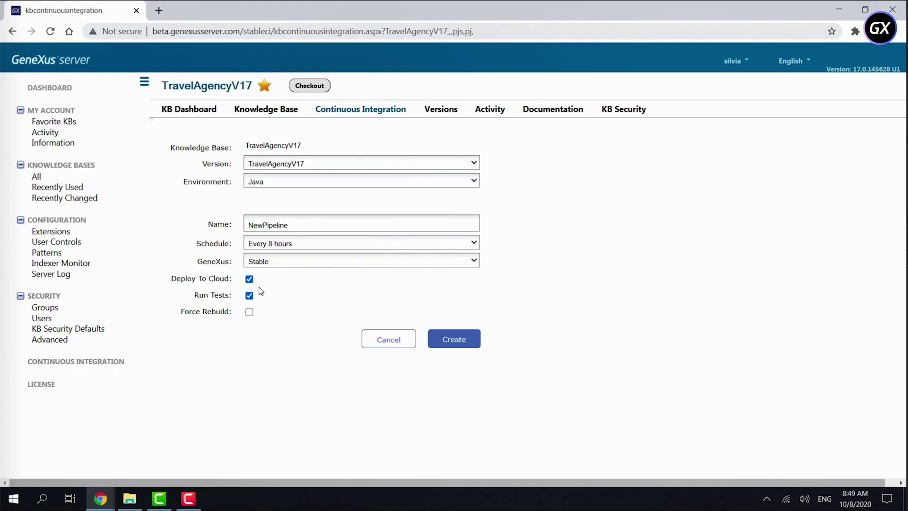
left_click(249, 279)
left_click(250, 296)
left_click(249, 297)
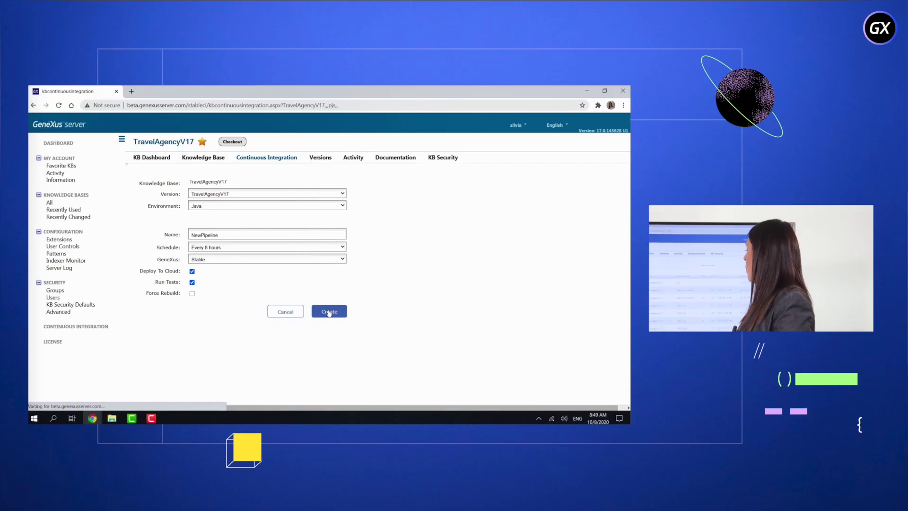
left_click(454, 339)
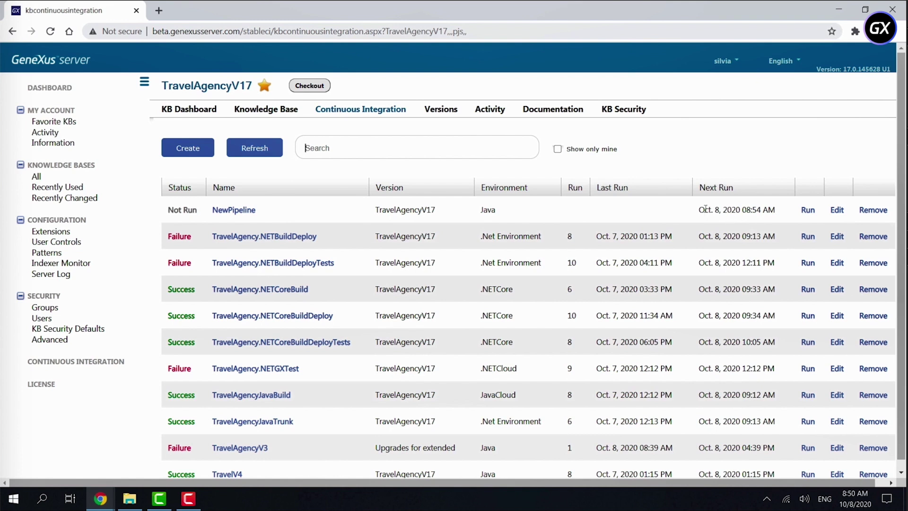
left_click_drag(699, 213, 776, 211)
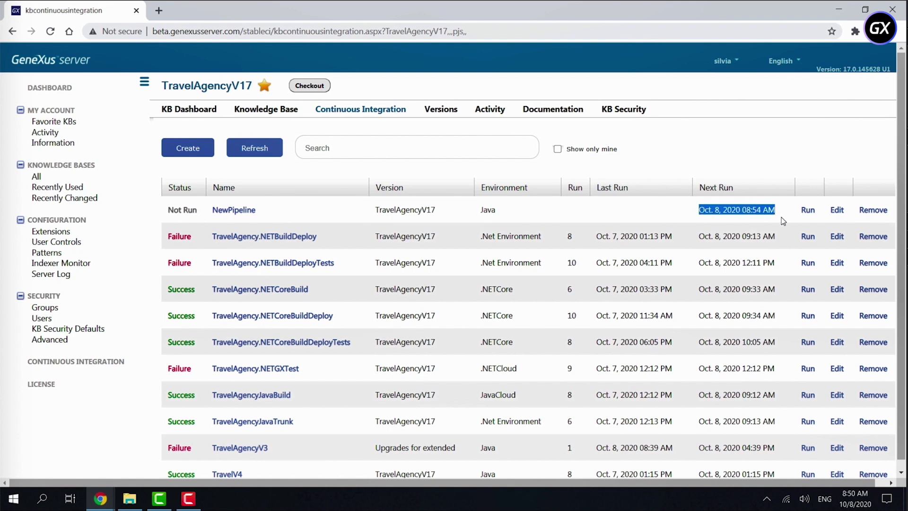
left_click(781, 218)
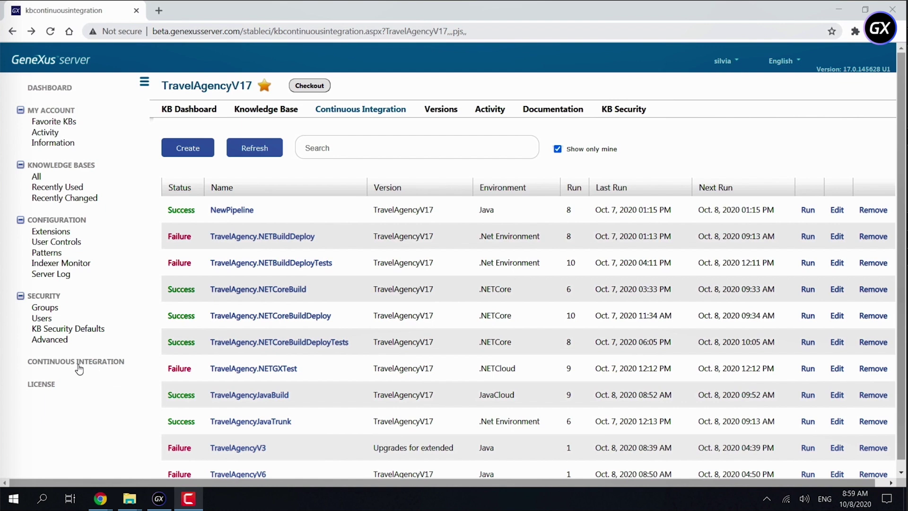
- Browse the server-wide list of everyone's continuous integration pipelines and restrict it again to your own
left_click(79, 367)
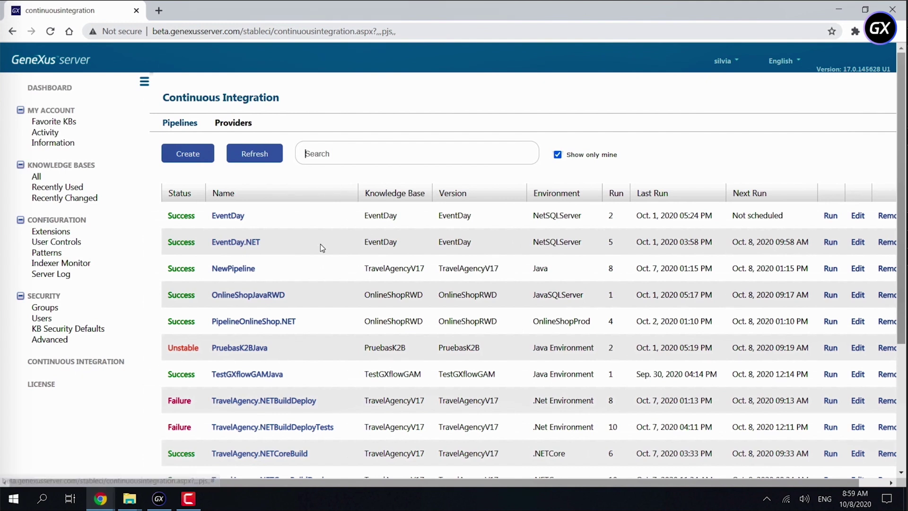
left_click(558, 156)
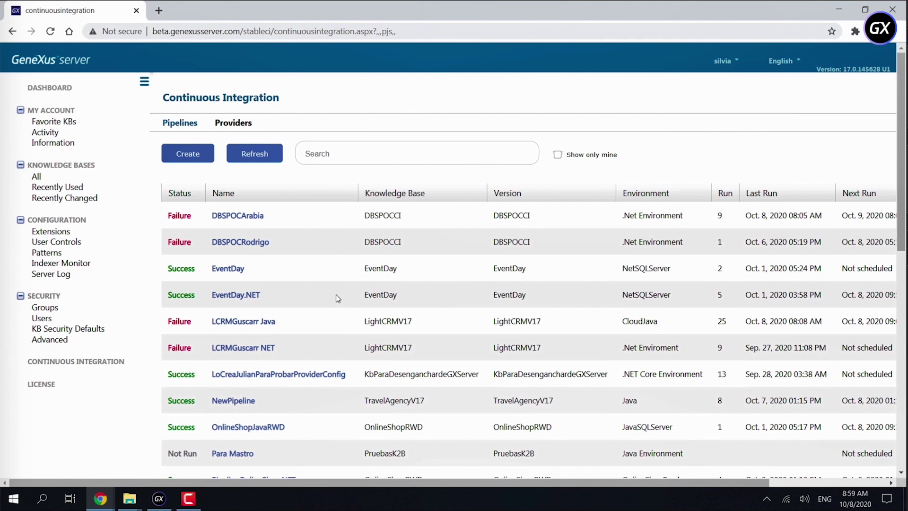
scroll(336, 294, "down", 7)
scroll(336, 294, "down", 2)
scroll(335, 295, "up", 9)
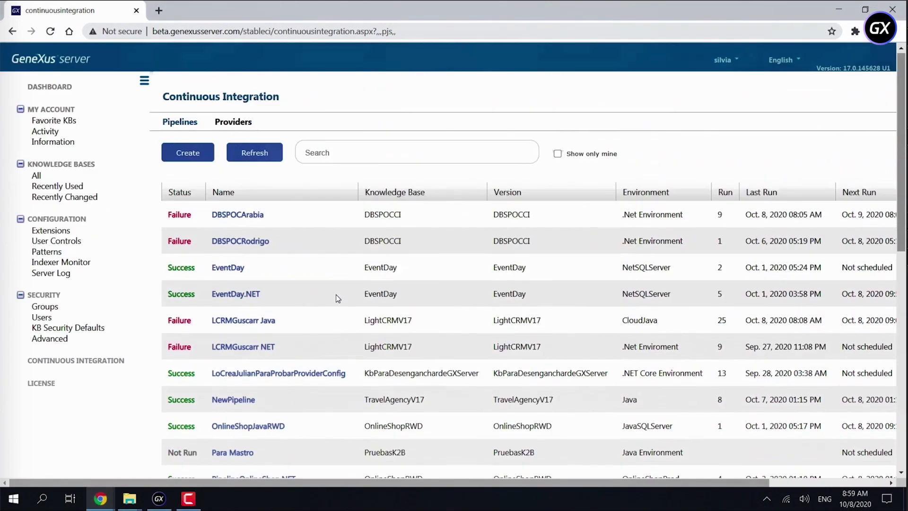
left_click(558, 155)
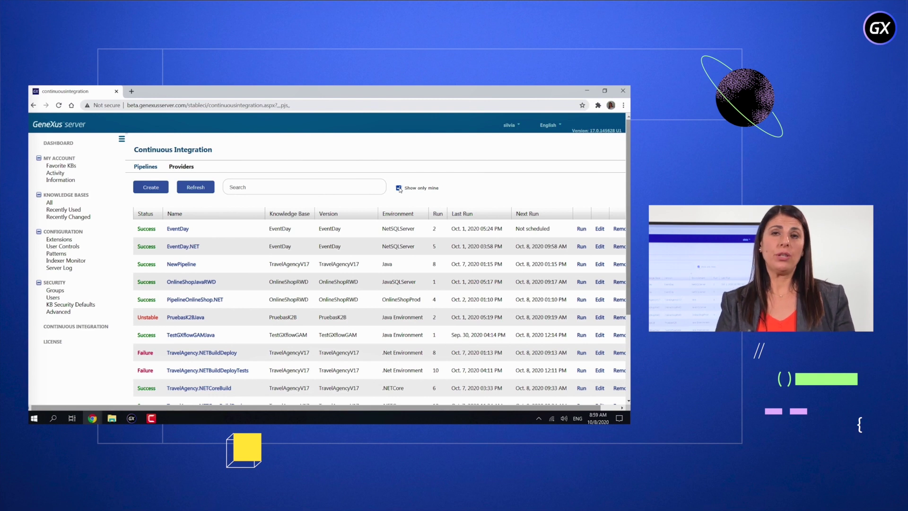
- View NewPipeline's run history, explore the pipeline in Jenkins, and open build 8
left_click(183, 266)
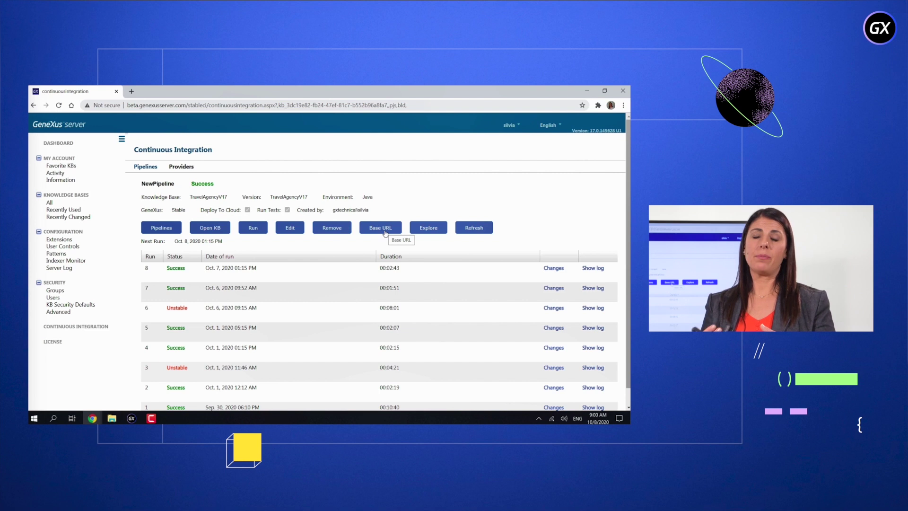
left_click(432, 229)
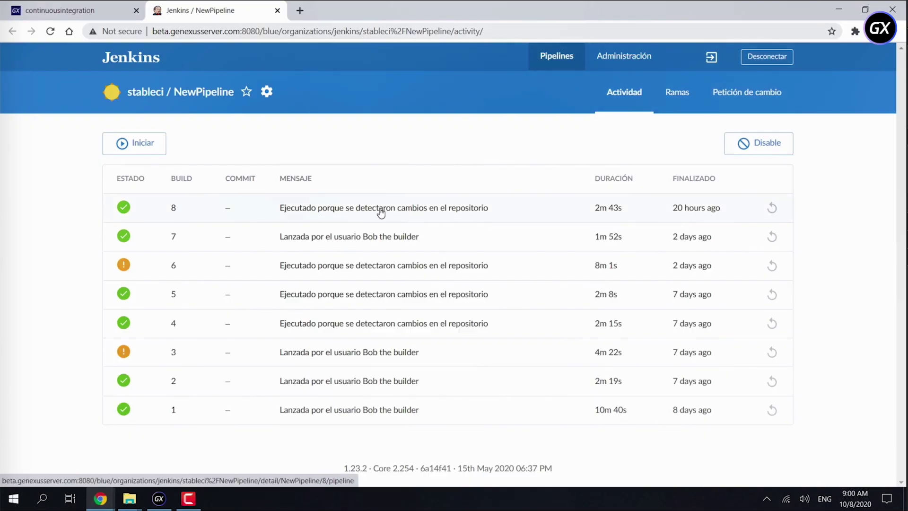
left_click(344, 209)
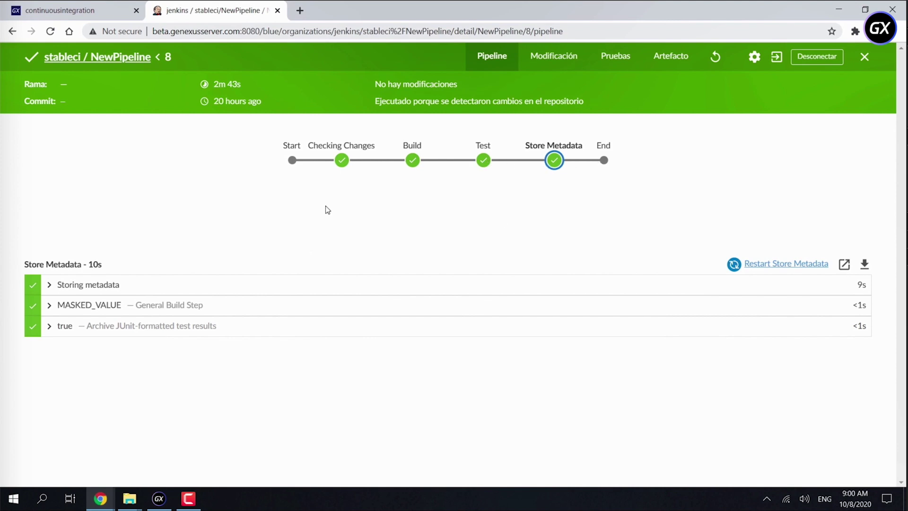
- Examine the knowledge base checkout log in the build's Checking Changes stage
left_click(341, 161)
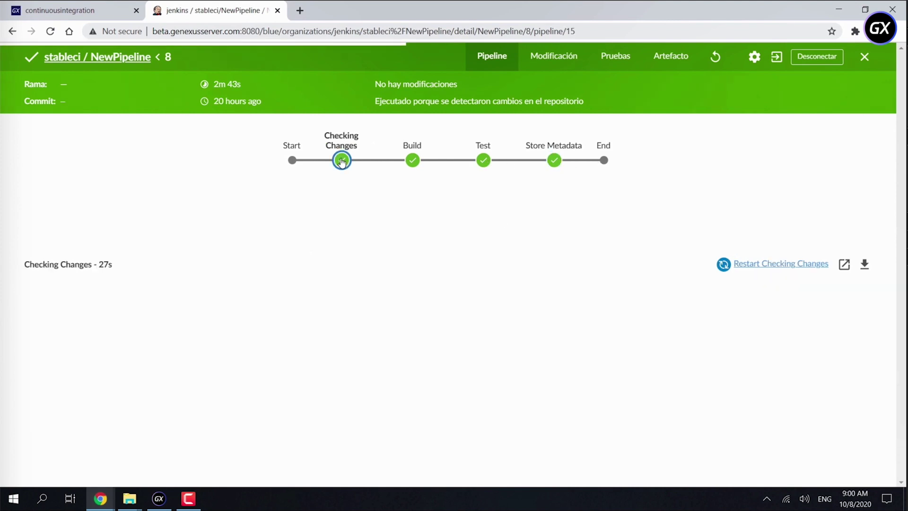
left_click(159, 289)
scroll(159, 289, "down", 10)
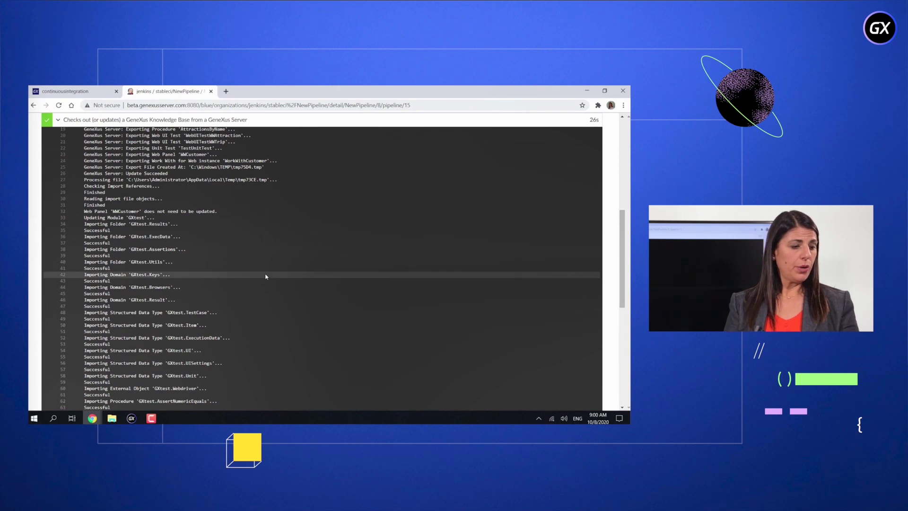
scroll(266, 276, "down", 8)
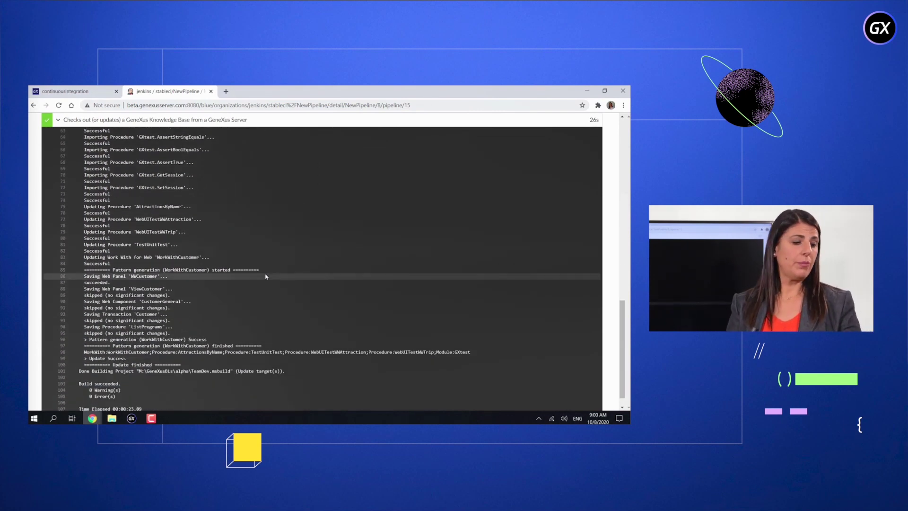
scroll(266, 277, "up", 10)
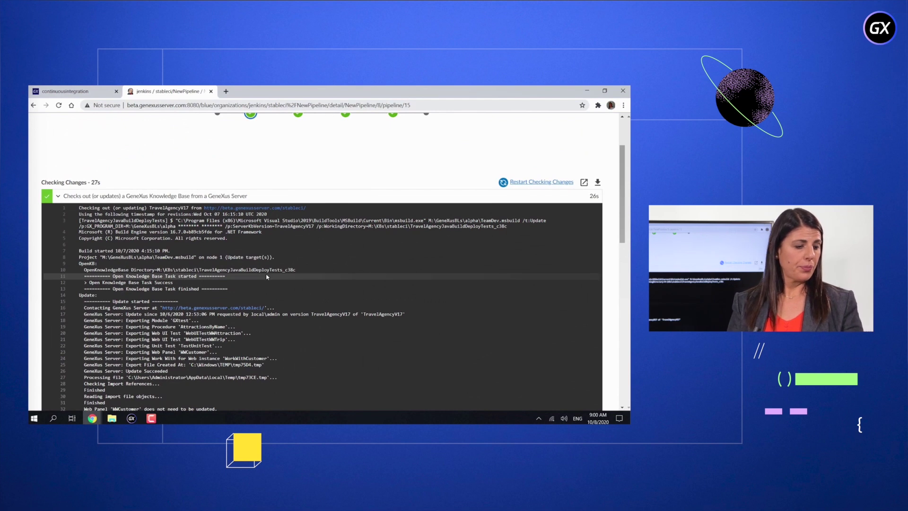
scroll(267, 276, "up", 3)
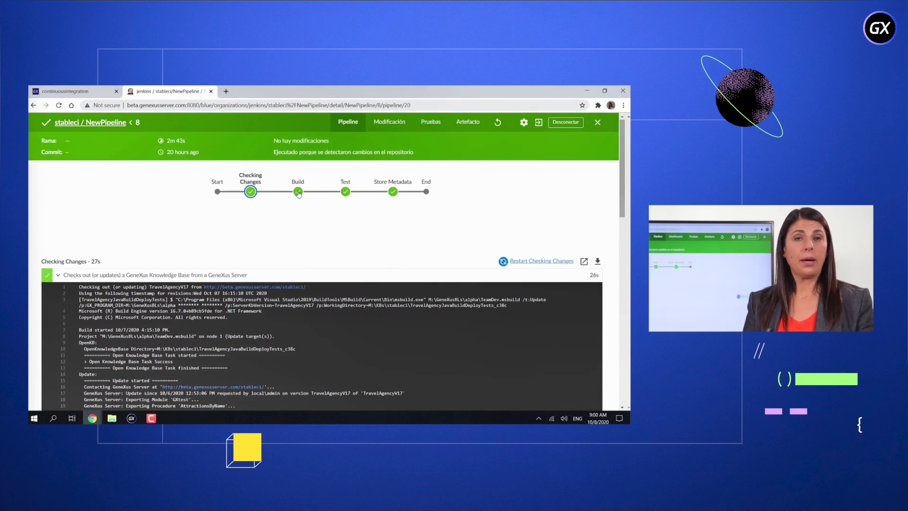
- Examine the Building KB log in the build's Build stage
left_click(298, 192)
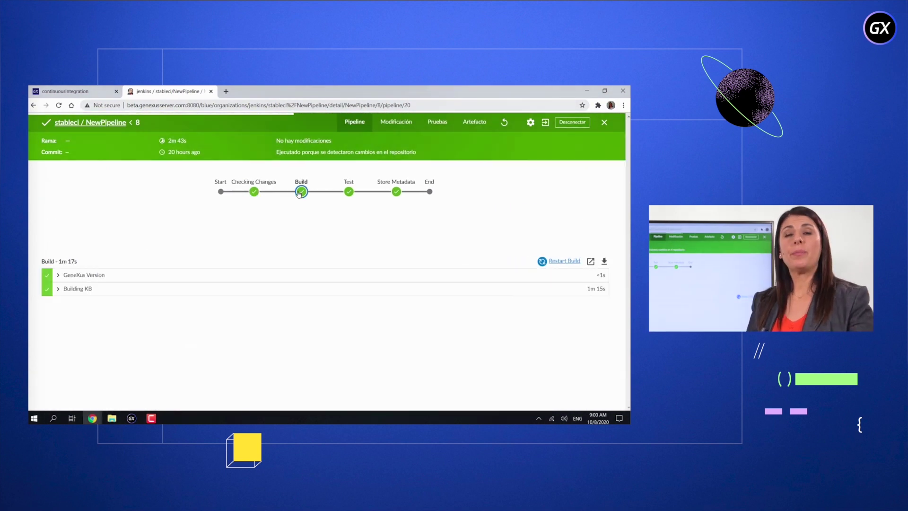
left_click(83, 288)
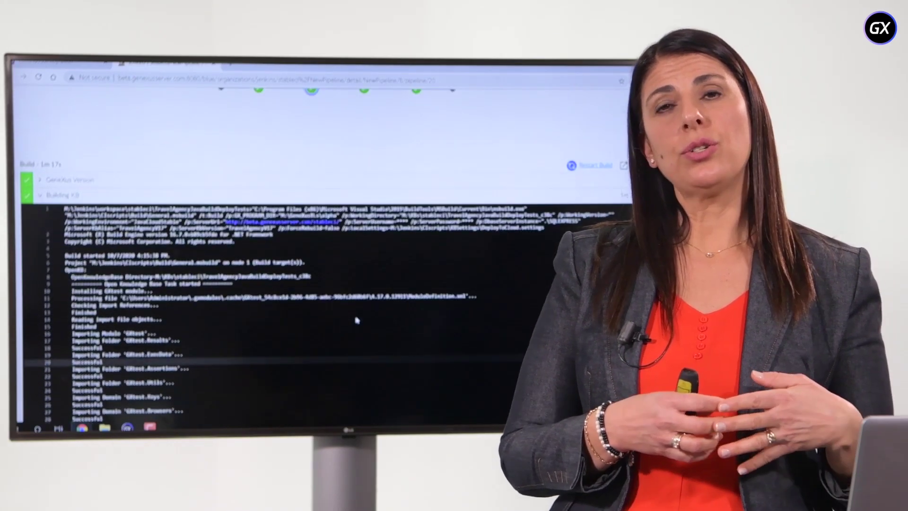
scroll(357, 320, "down", 3)
scroll(355, 312, "up", 4)
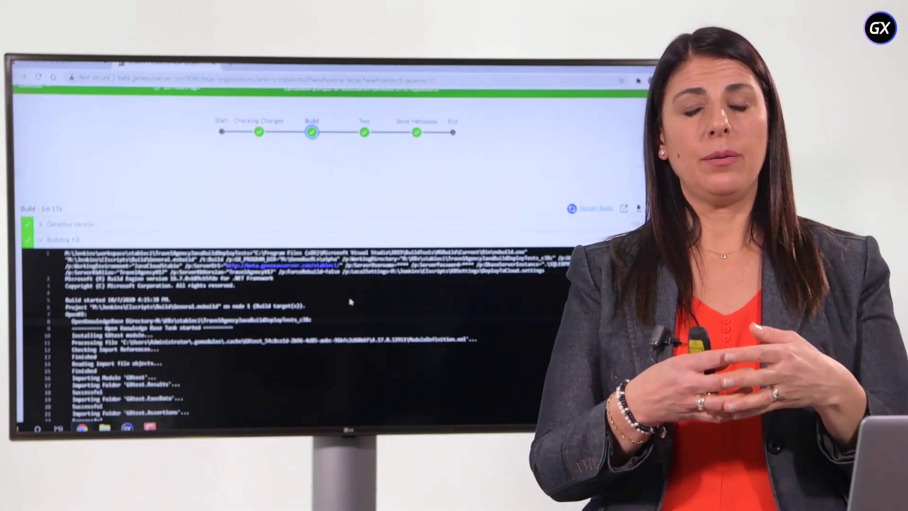
- Examine the Running Tests log in the Test stage and highlight the TestUnitTest output lines
left_click(364, 133)
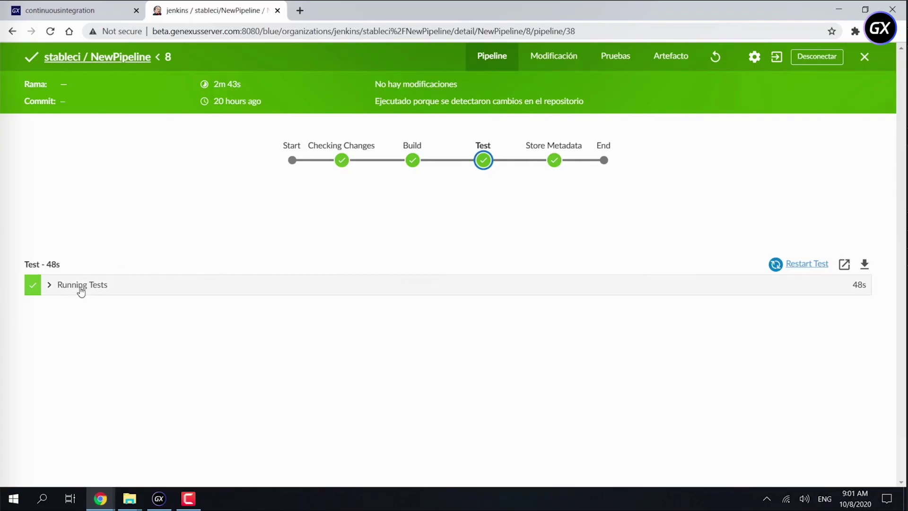
left_click(80, 286)
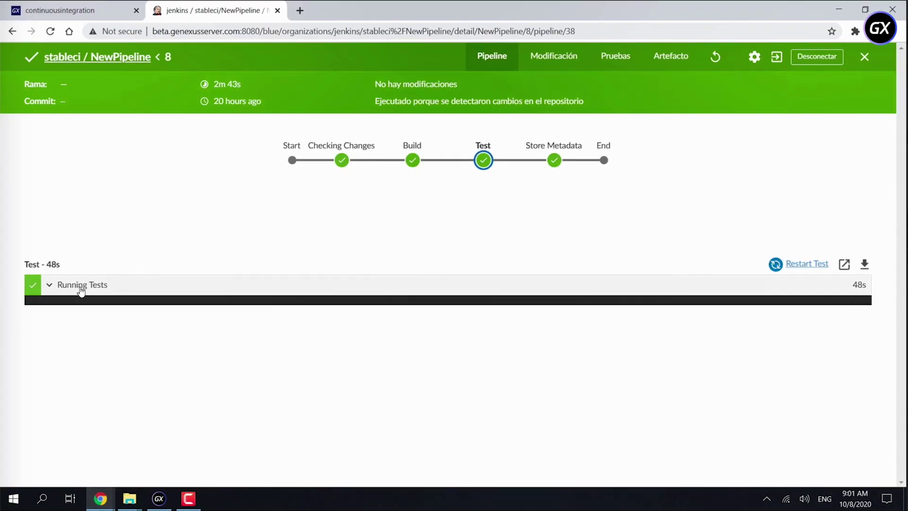
scroll(650, 373, "down", 2)
scroll(652, 377, "down", 3)
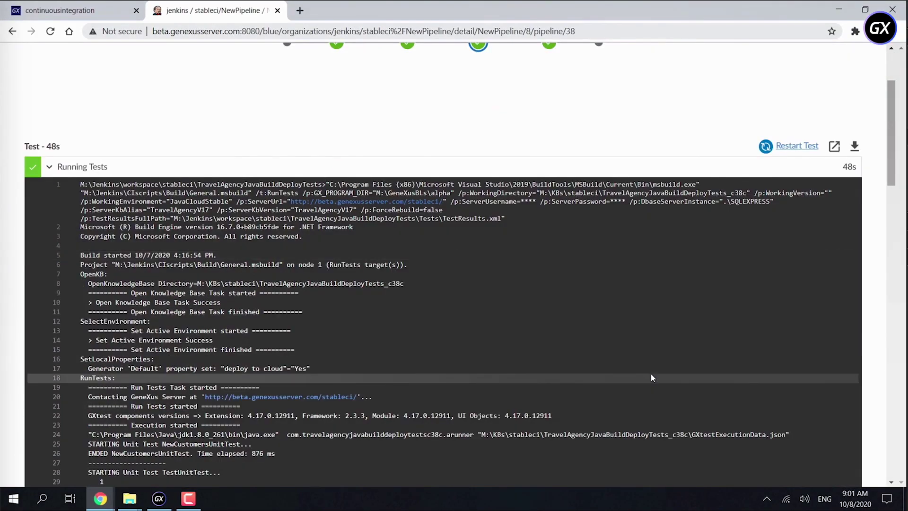
scroll(652, 377, "up", 1)
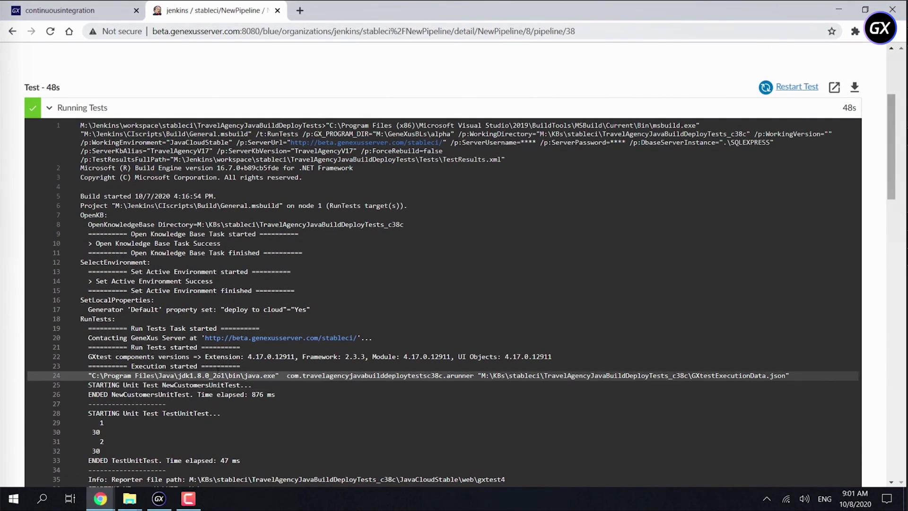
scroll(217, 371, "down", 3)
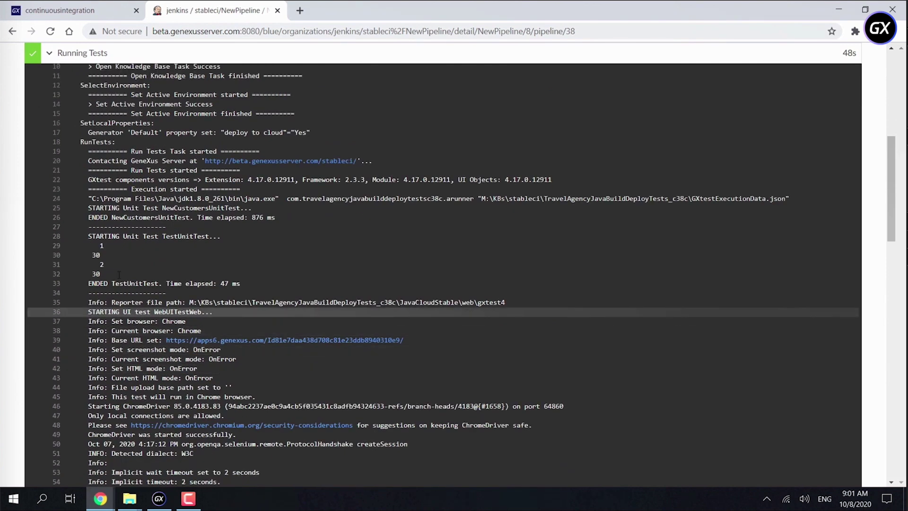
left_click_drag(88, 236, 273, 287)
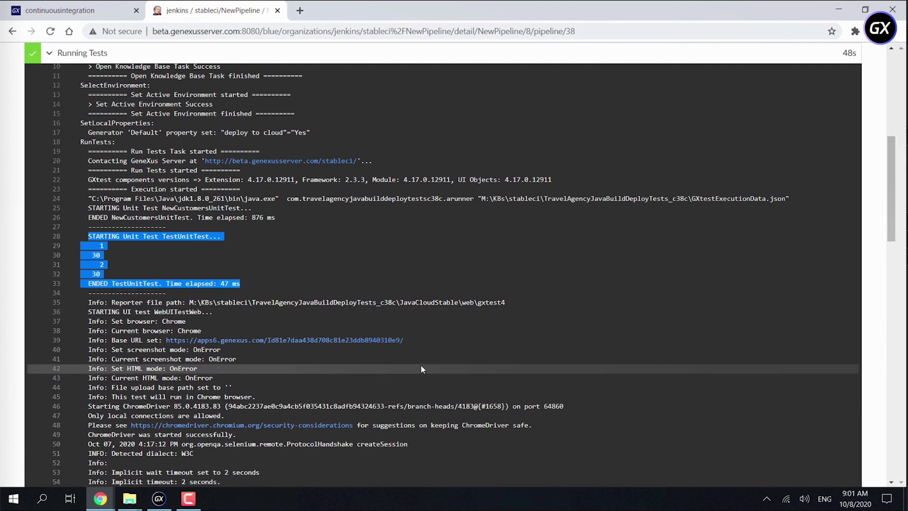
- Examine the WebUITestWeb output in the Running Tests log and highlight its lines from the Go action to the test's end
scroll(422, 368, "down", 6)
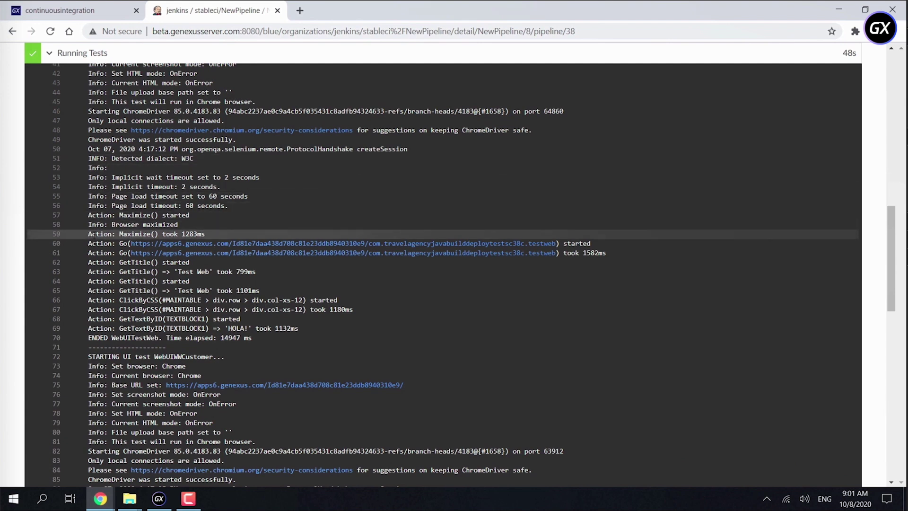
left_click_drag(88, 243, 293, 341)
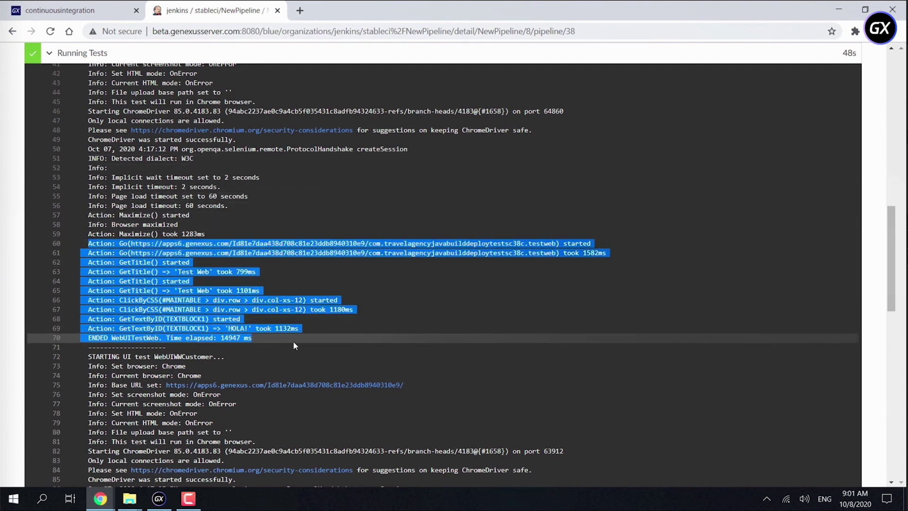
left_click(460, 358)
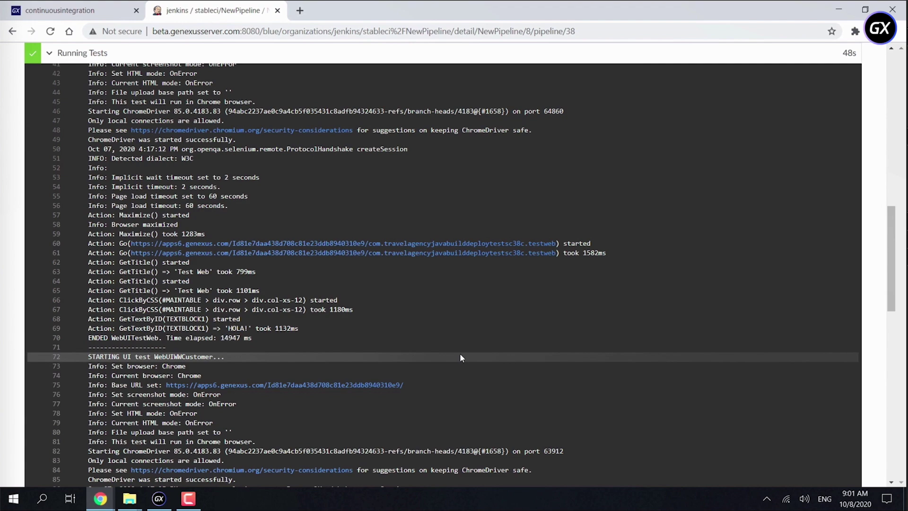
scroll(460, 358, "down", 3)
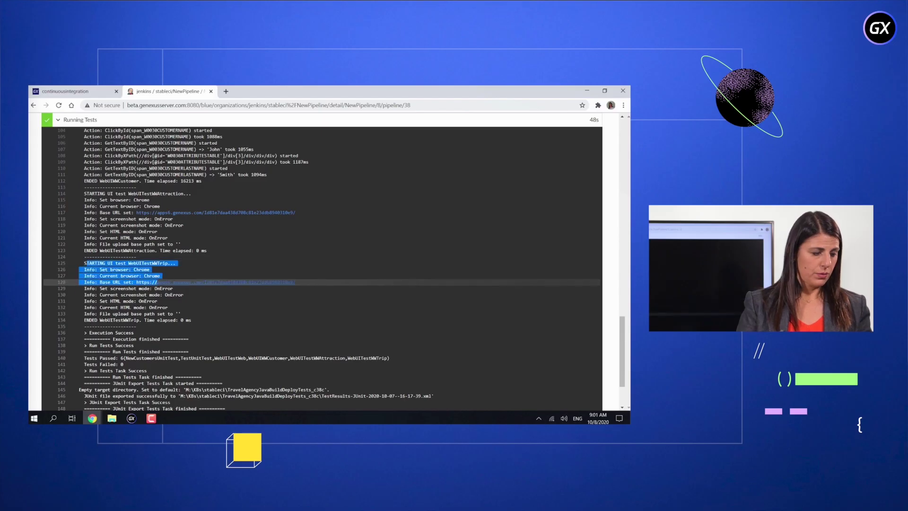
- Highlight the WebUITestWWTrip output and the closing execution summary in the Running Tests log
left_click_drag(157, 283, 224, 322)
scroll(364, 319, "down", 3)
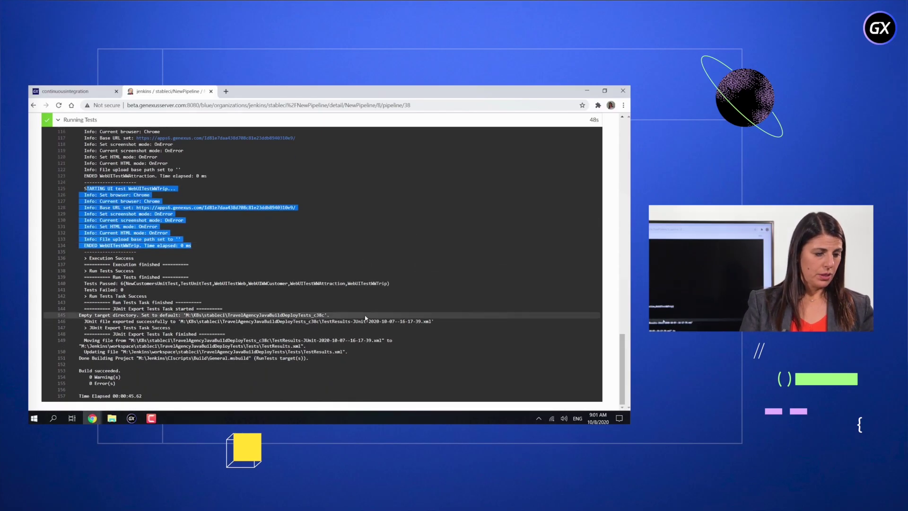
left_click_drag(144, 397, 75, 262)
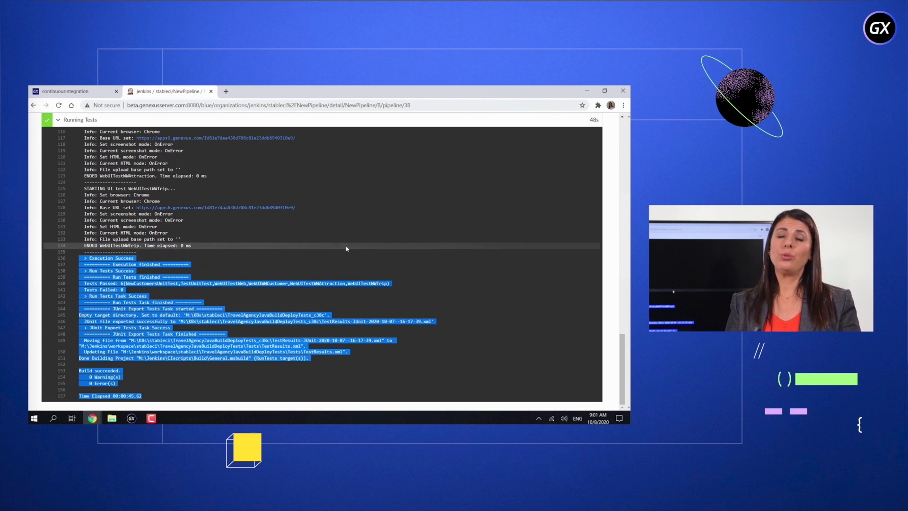
left_click(390, 250)
scroll(395, 247, "up", 3)
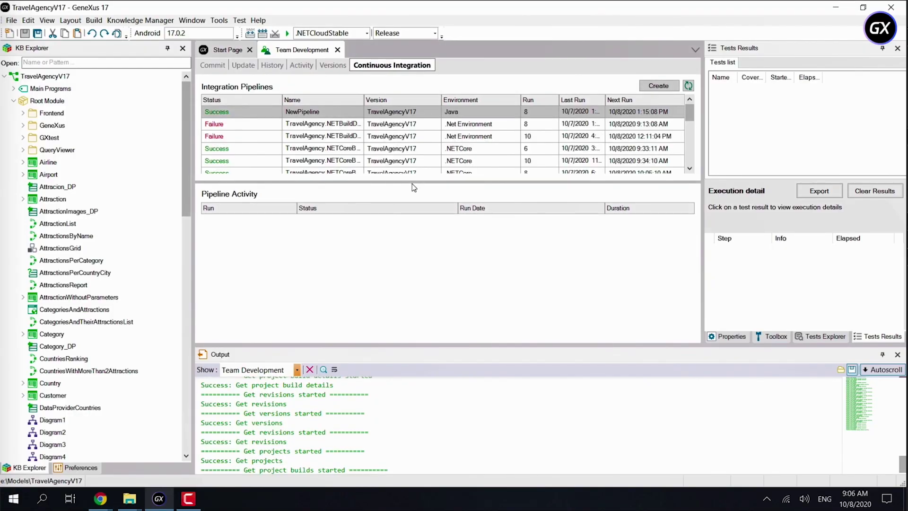
- In GeneXus, enlarge the Integration Pipelines list and view the changes included in run 6 of the TravelAgency.NETCoreBuild pipeline
left_click_drag(414, 185, 419, 223)
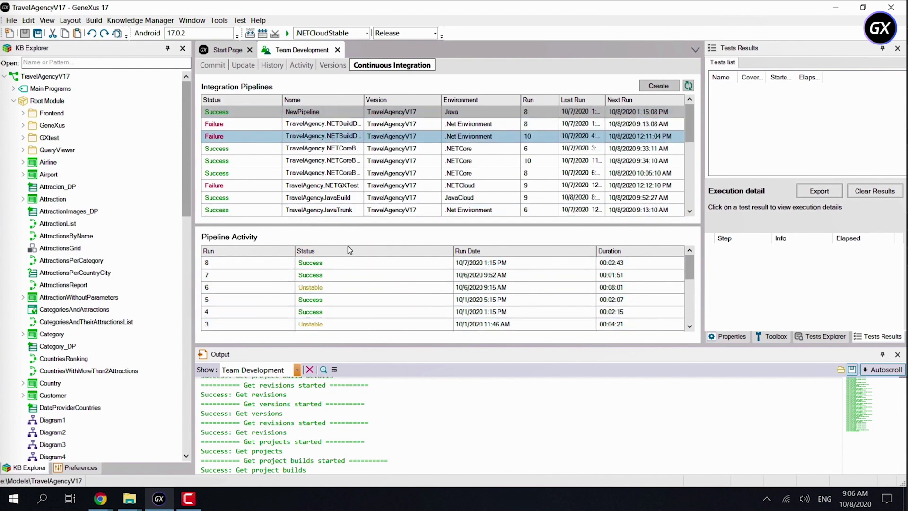
left_click(339, 149)
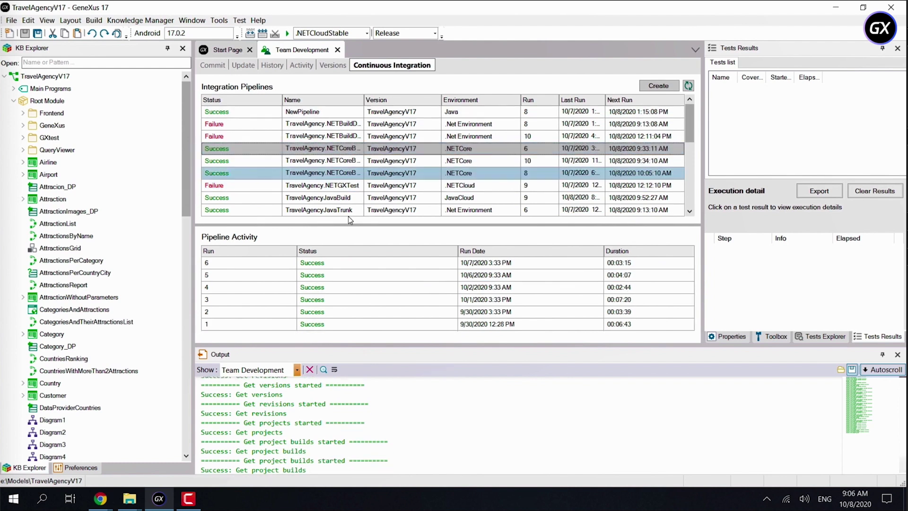
left_click(360, 261)
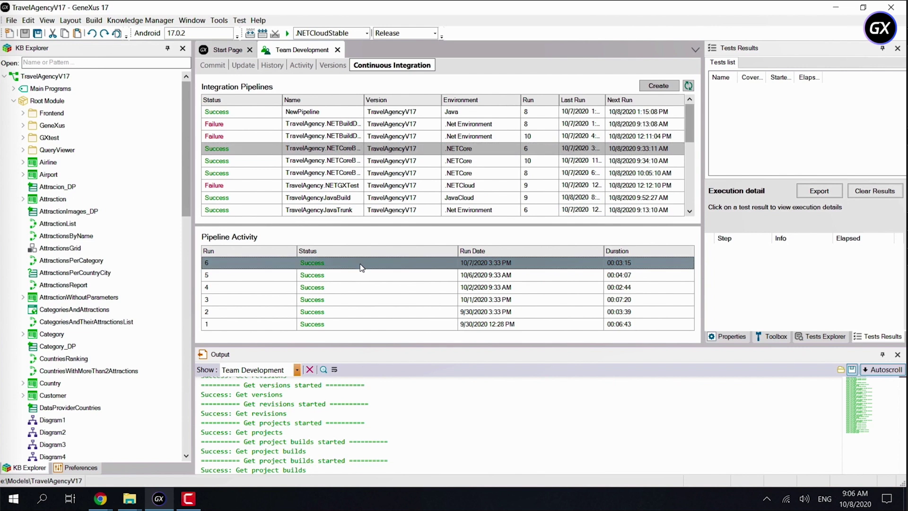
right_click(362, 265)
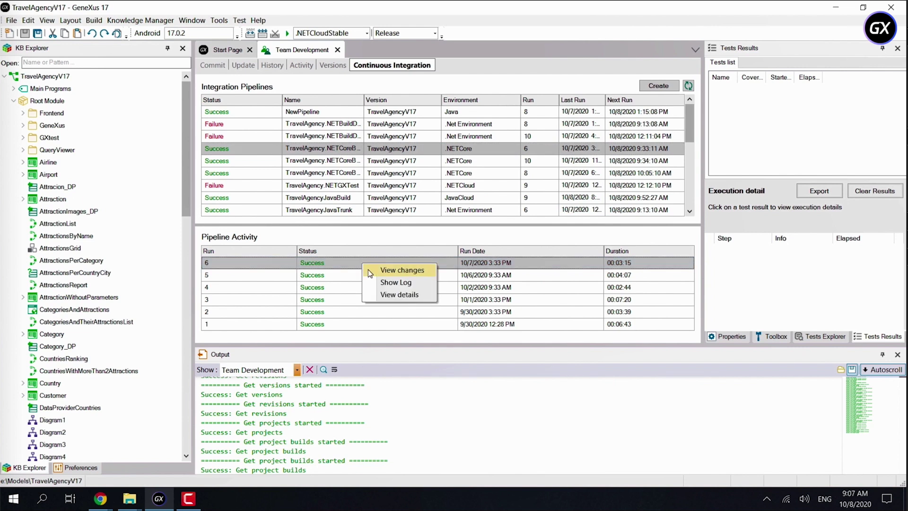
left_click(369, 271)
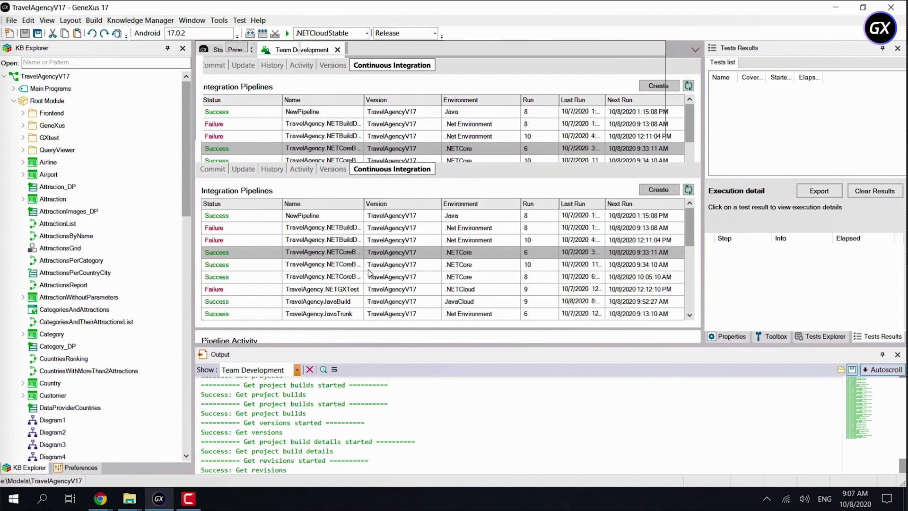
- Review the objects changed in commits 11, 10 and 9 of the run
left_click(357, 93)
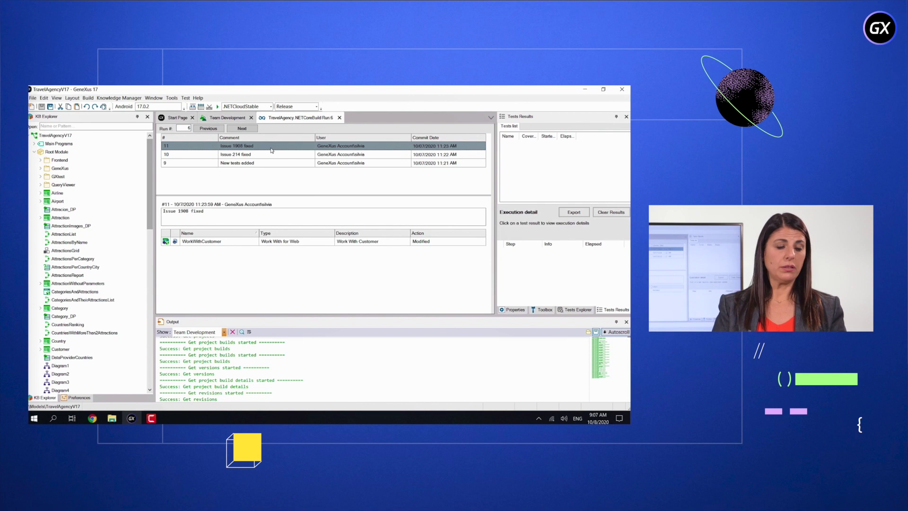
left_click(272, 155)
left_click(273, 163)
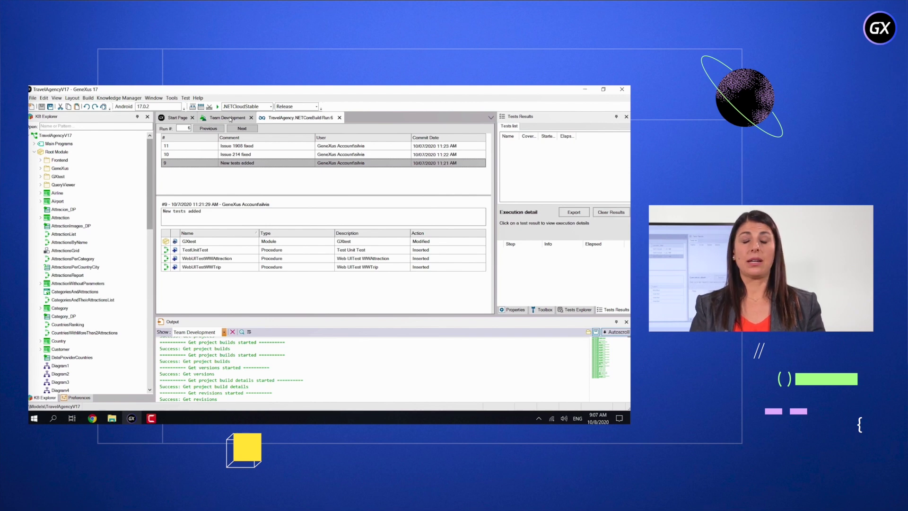
- Return to the integration pipelines, open NewPipeline's page in Jenkins and select build 8
left_click(230, 119)
right_click(255, 161)
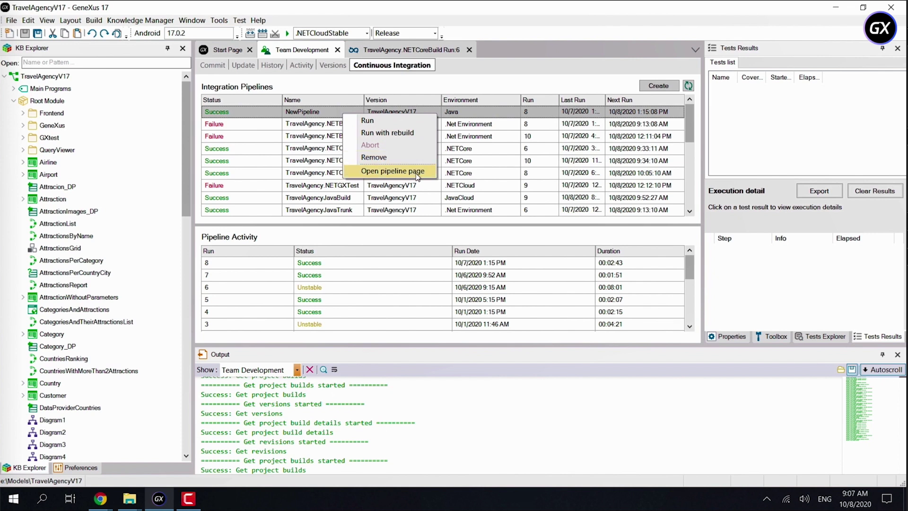
left_click(391, 172)
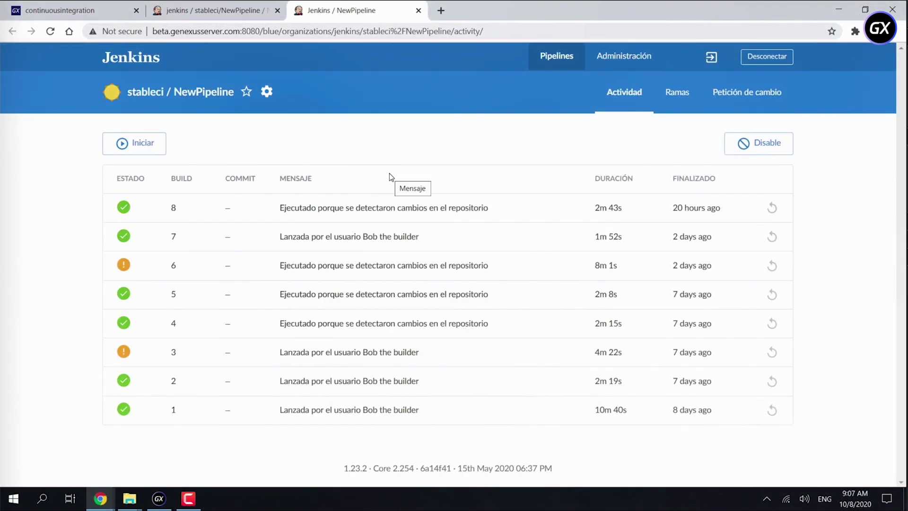
left_click(349, 210)
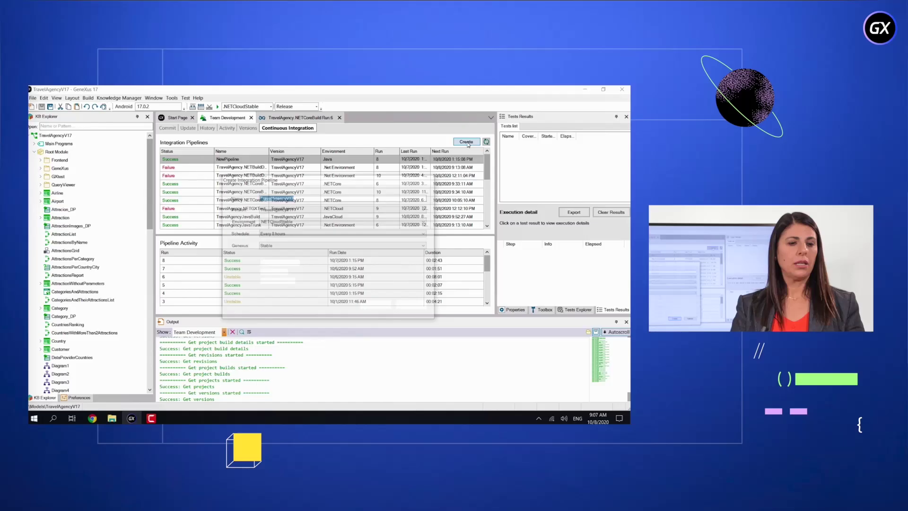
- In GeneXus, review the Version, Environment and Schedule choices for a new integration pipeline and cancel without creating it
left_click(466, 142)
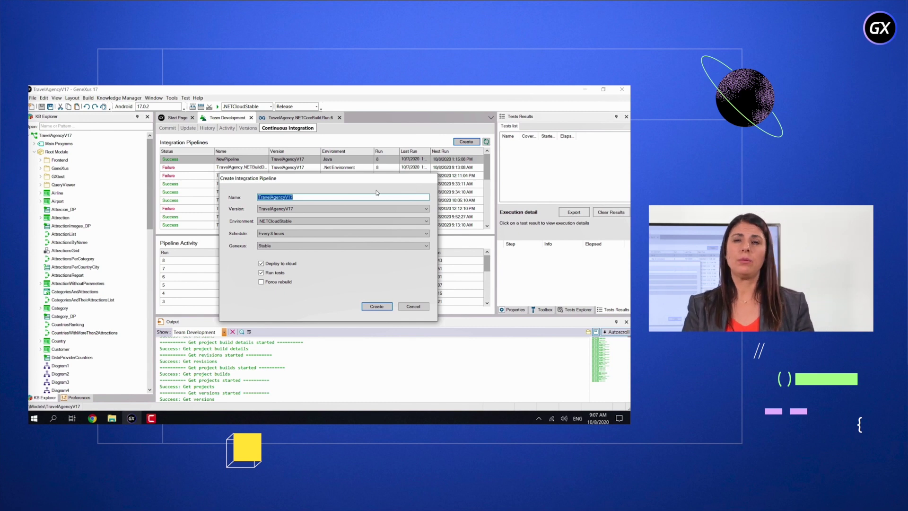
left_click(326, 212)
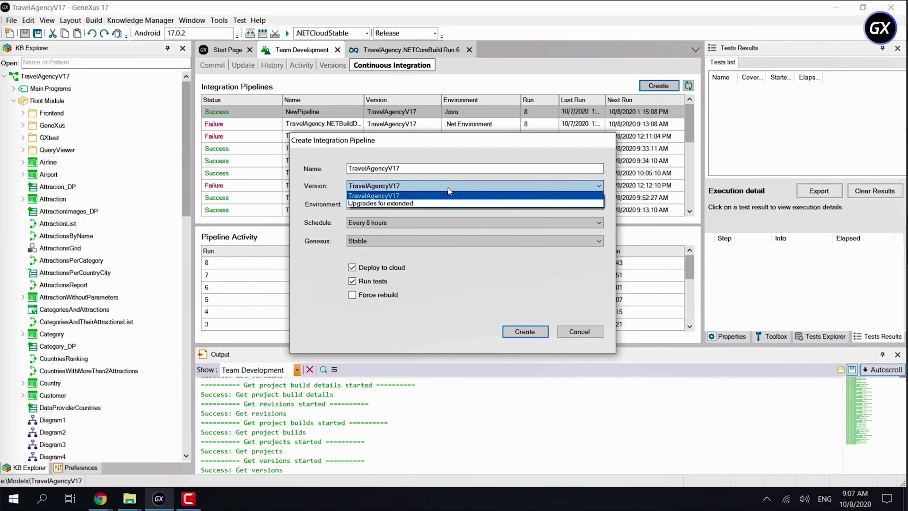
left_click(448, 188)
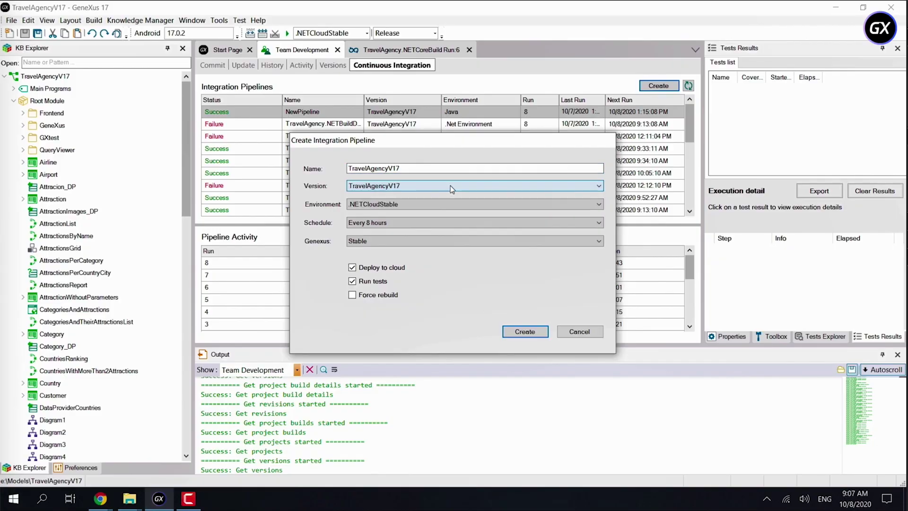
left_click(452, 208)
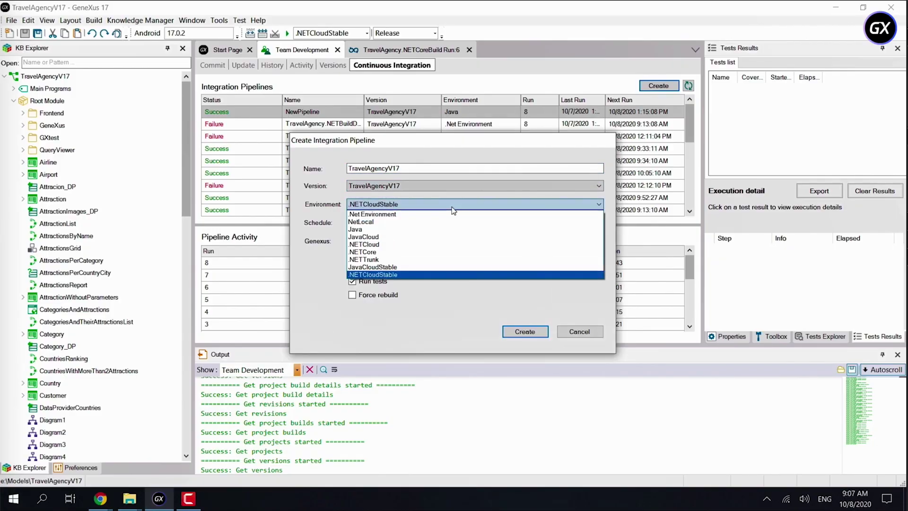
left_click(452, 207)
left_click(452, 225)
left_click(452, 226)
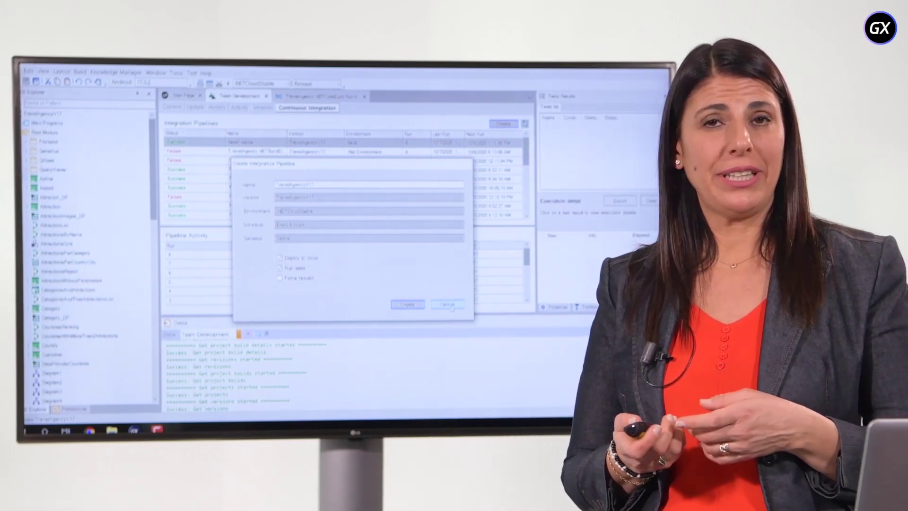
left_click(451, 304)
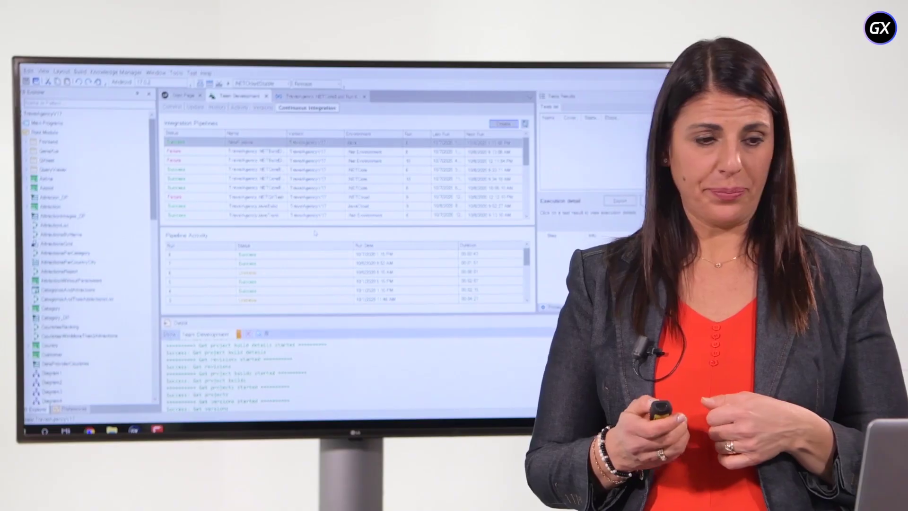